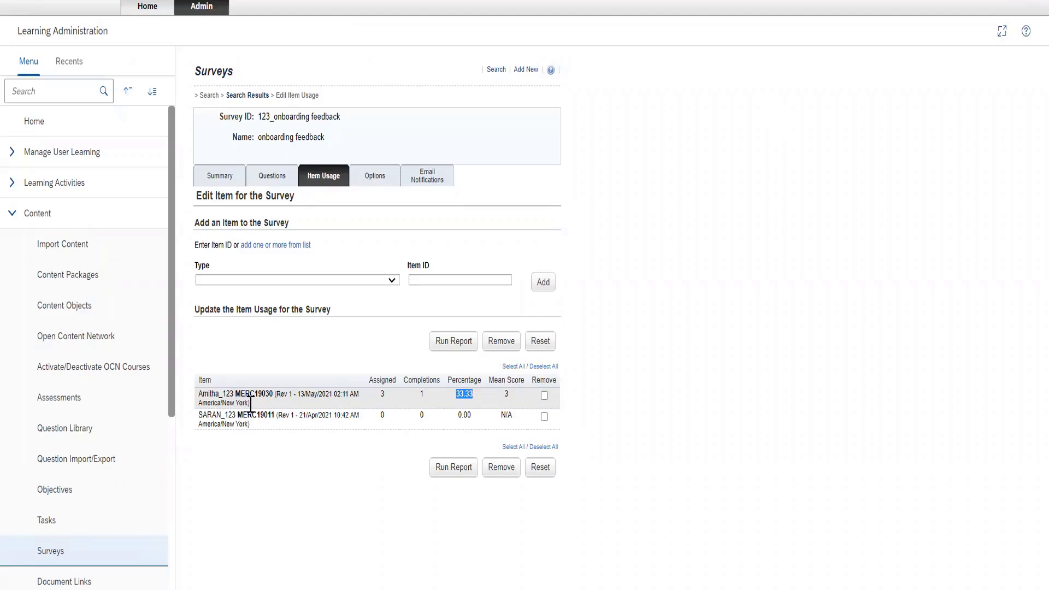
# Step: Examine the assigned, completions, percentage and mean score figures for the first item using the onboarding feedback survey
pyautogui.tripleClick(200, 395)
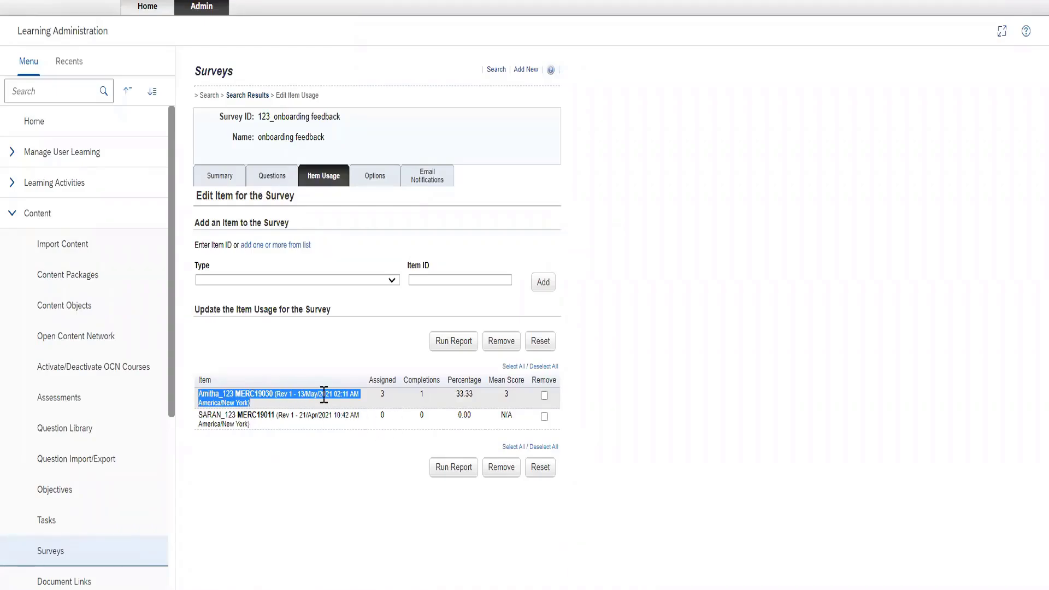
pyautogui.click(382, 405)
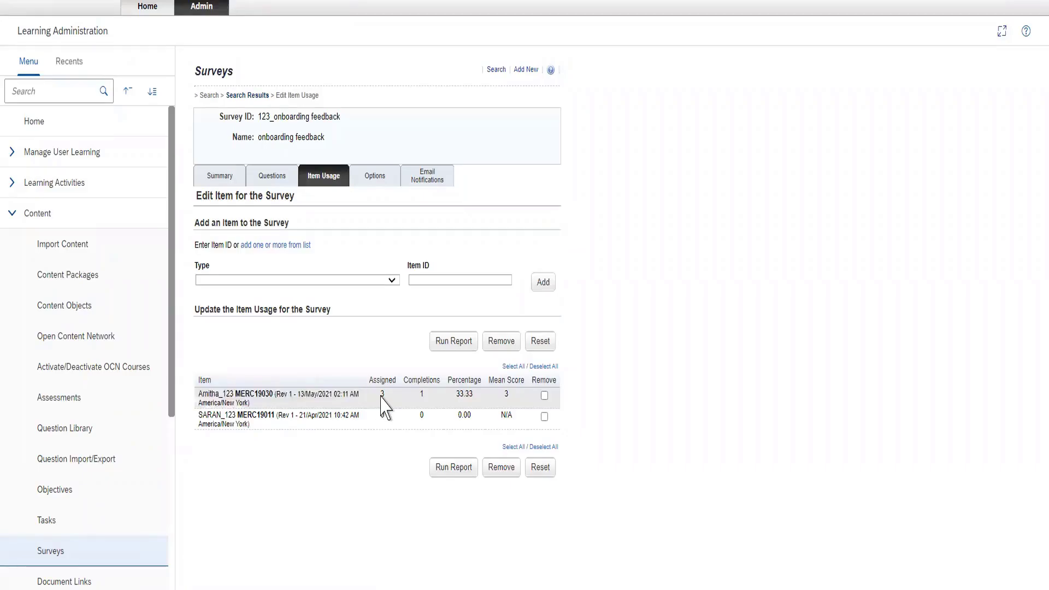
pyautogui.doubleClick(381, 394)
pyautogui.doubleClick(422, 394)
pyautogui.moveTo(455, 394); pyautogui.dragTo(474, 394)
pyautogui.moveTo(502, 393); pyautogui.dragTo(515, 393)
# Step: Search for all active surveys and open the item usage of the survey with ID 123
pyautogui.click(495, 69)
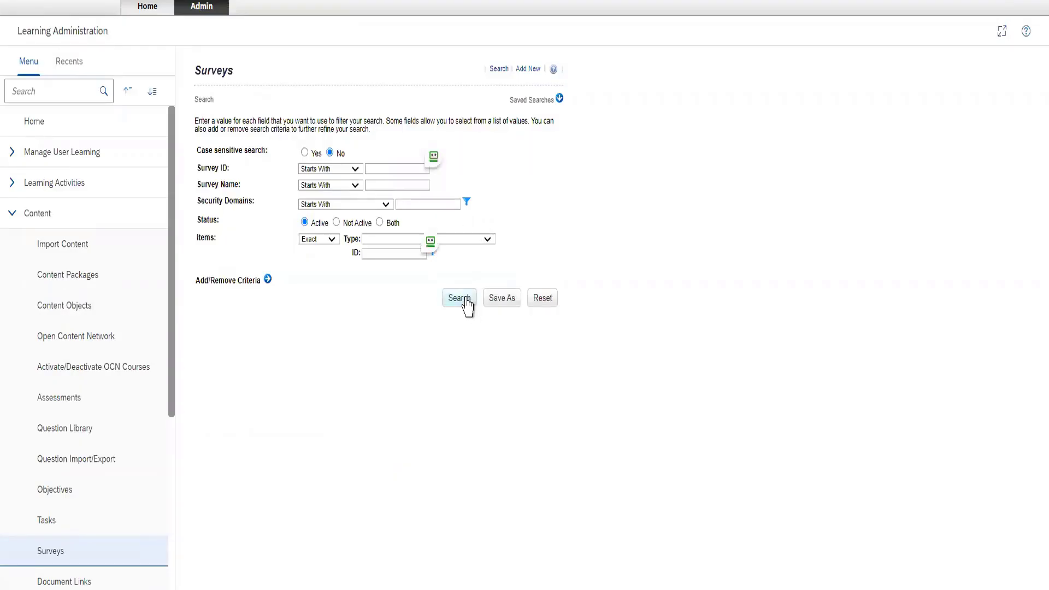
pyautogui.click(466, 305)
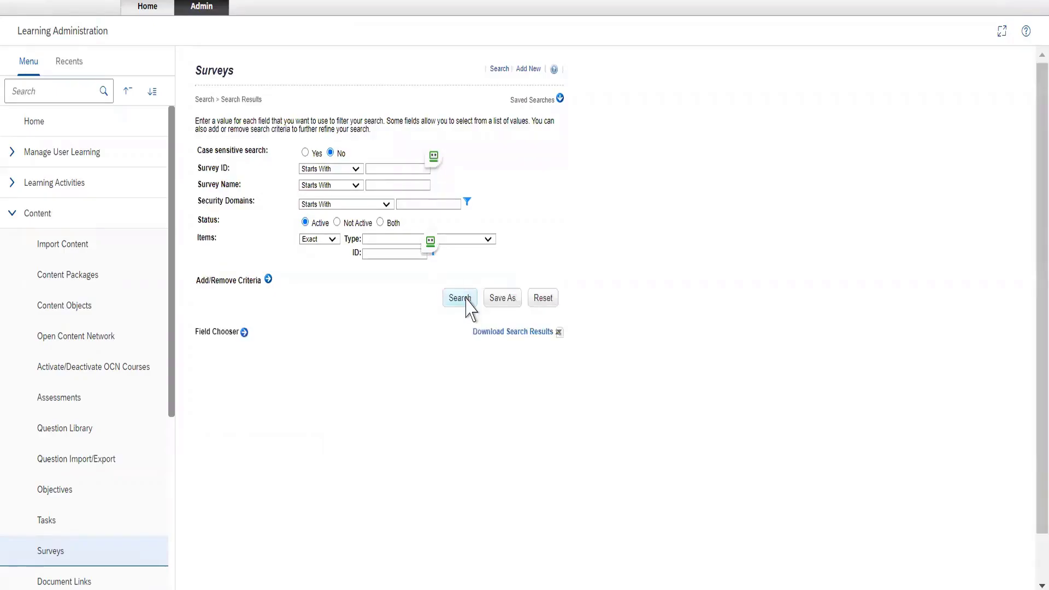
pyautogui.scroll(-1, 448, 318)
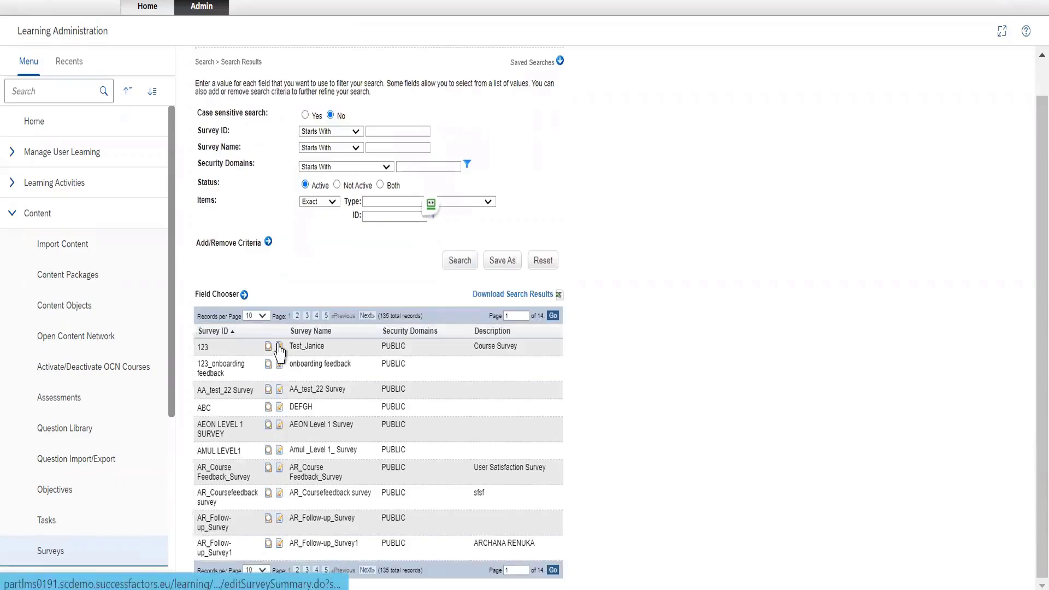
pyautogui.click(279, 347)
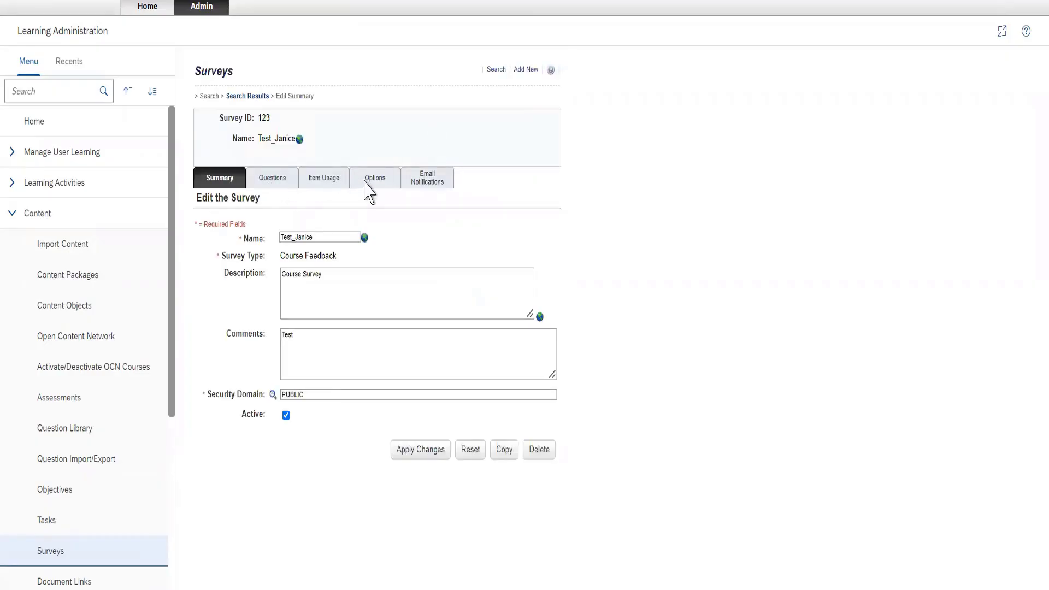
pyautogui.click(309, 182)
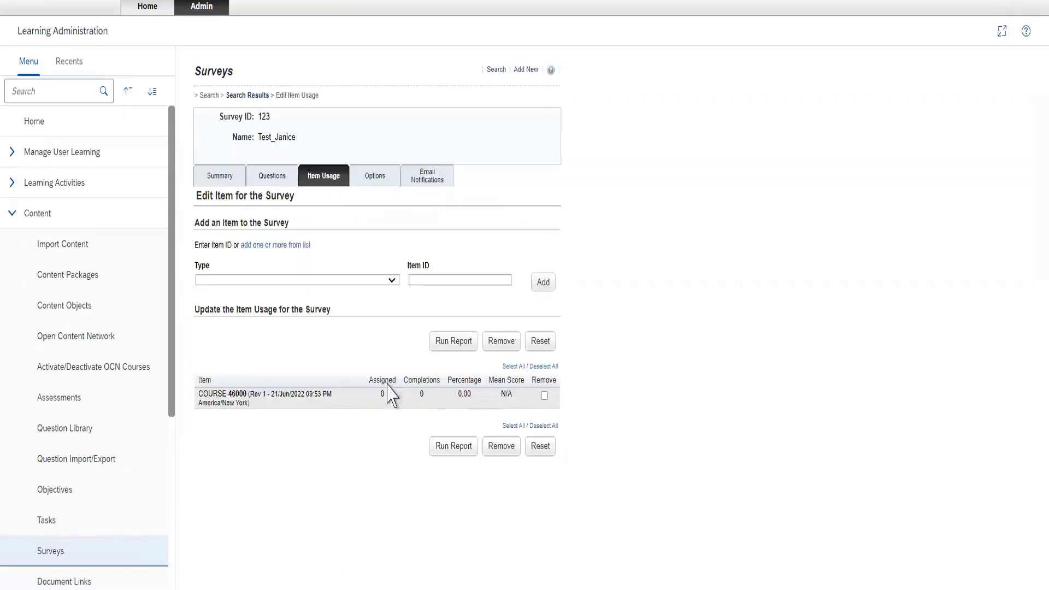
# Step: Examine the usage figures and details of item COURSE 46000, including its assigned value
pyautogui.moveTo(395, 400); pyautogui.dragTo(515, 393)
pyautogui.click(517, 403)
pyautogui.moveTo(248, 404); pyautogui.dragTo(201, 393)
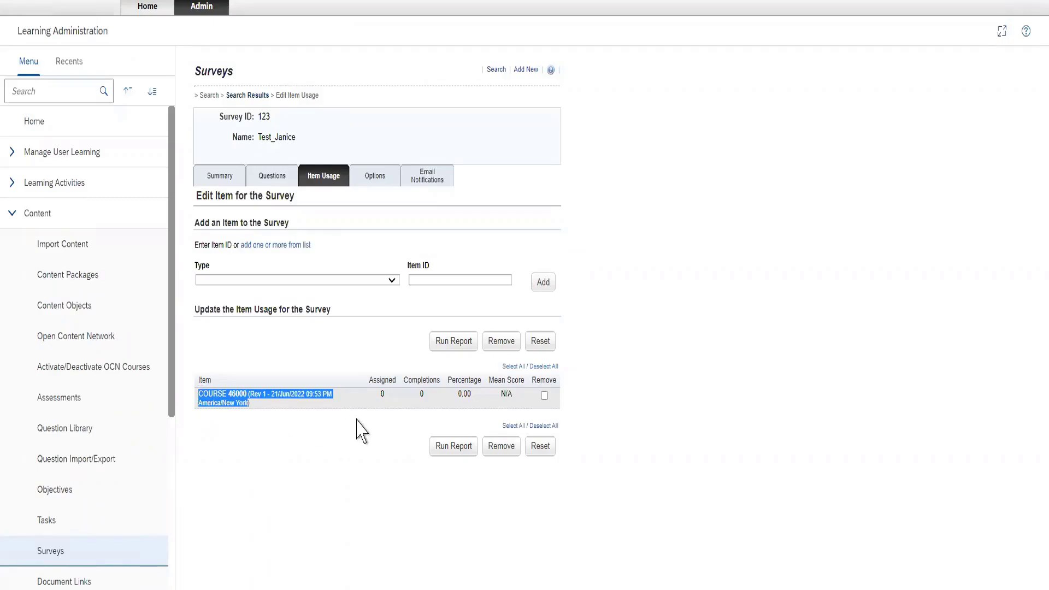
pyautogui.click(372, 403)
pyautogui.moveTo(376, 394); pyautogui.dragTo(388, 394)
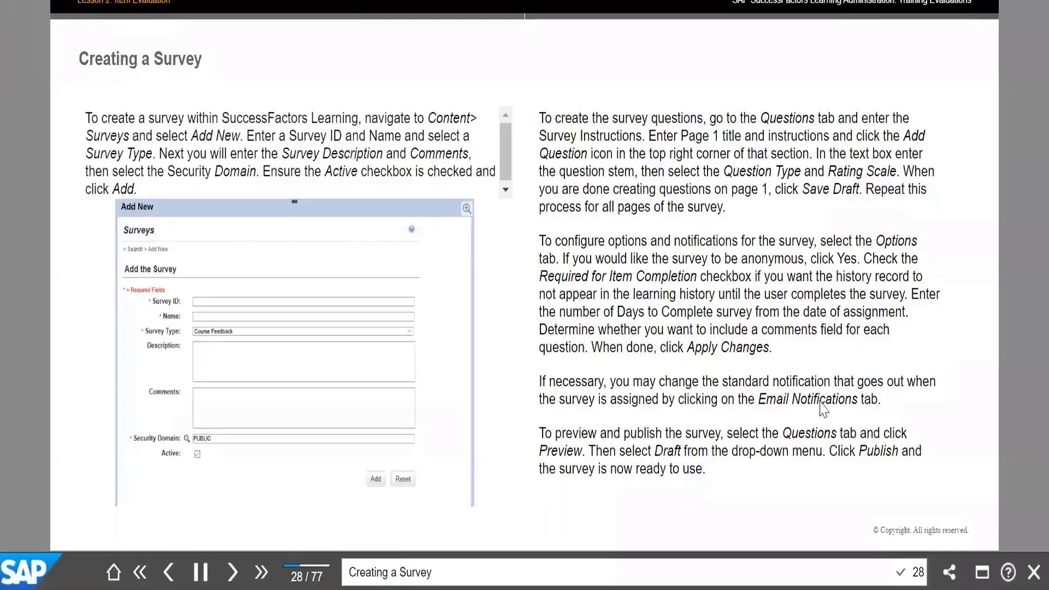
# Step: In the SAP training evaluations course, find Lesson 5 in the slide list and open Survey Completion Overview 1/2
pyautogui.click(917, 573)
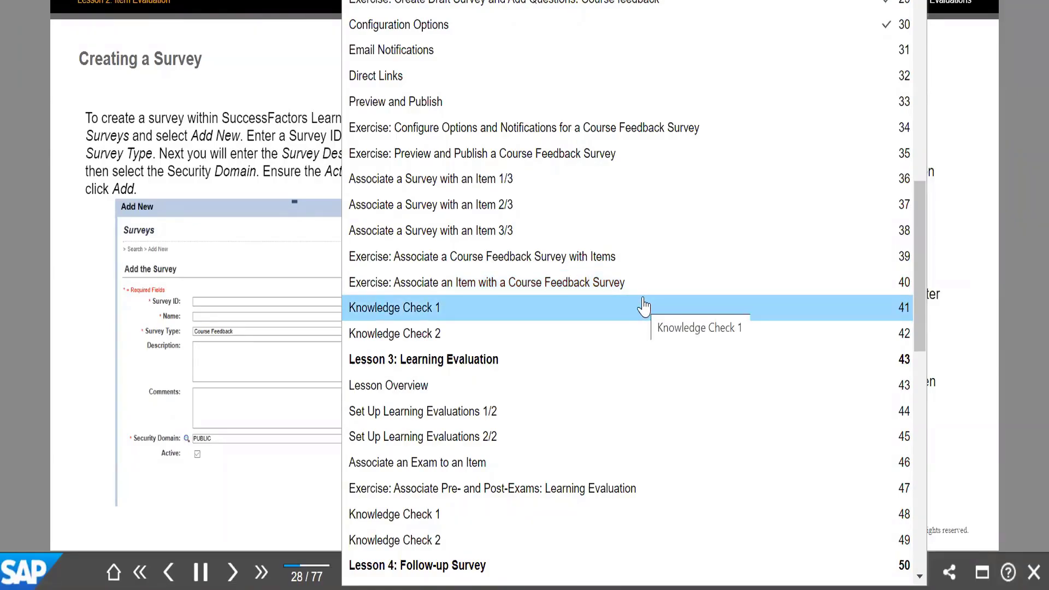
pyautogui.scroll(-3, 643, 307)
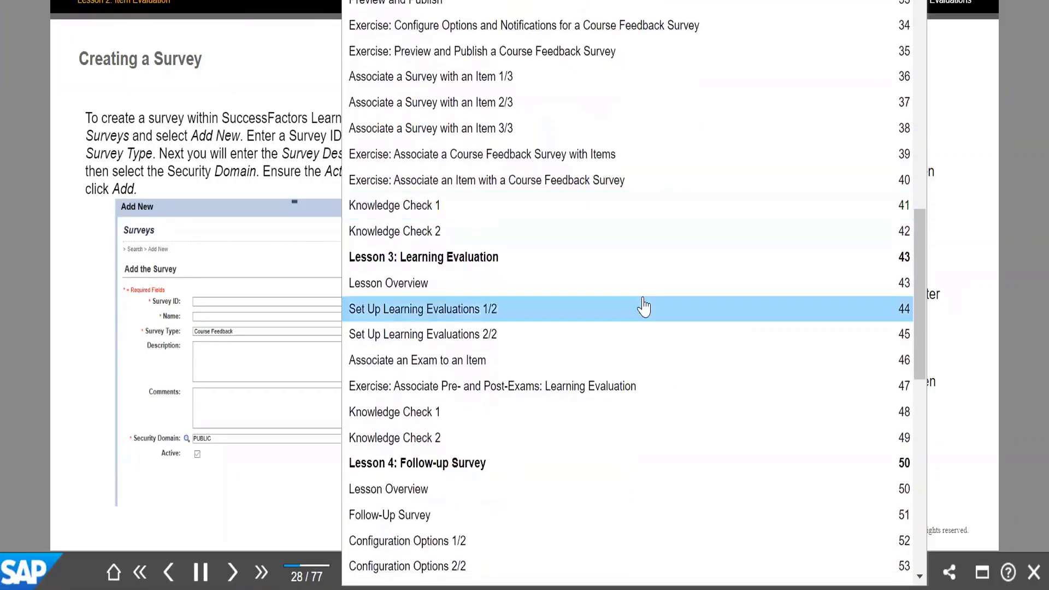
pyautogui.scroll(-2, 644, 307)
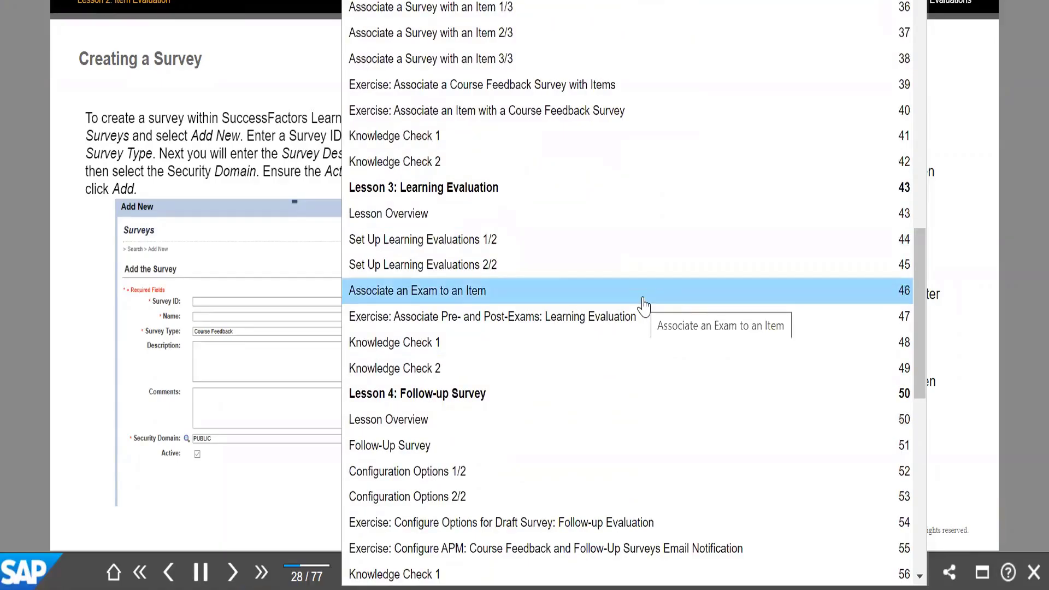
pyautogui.scroll(-3, 643, 307)
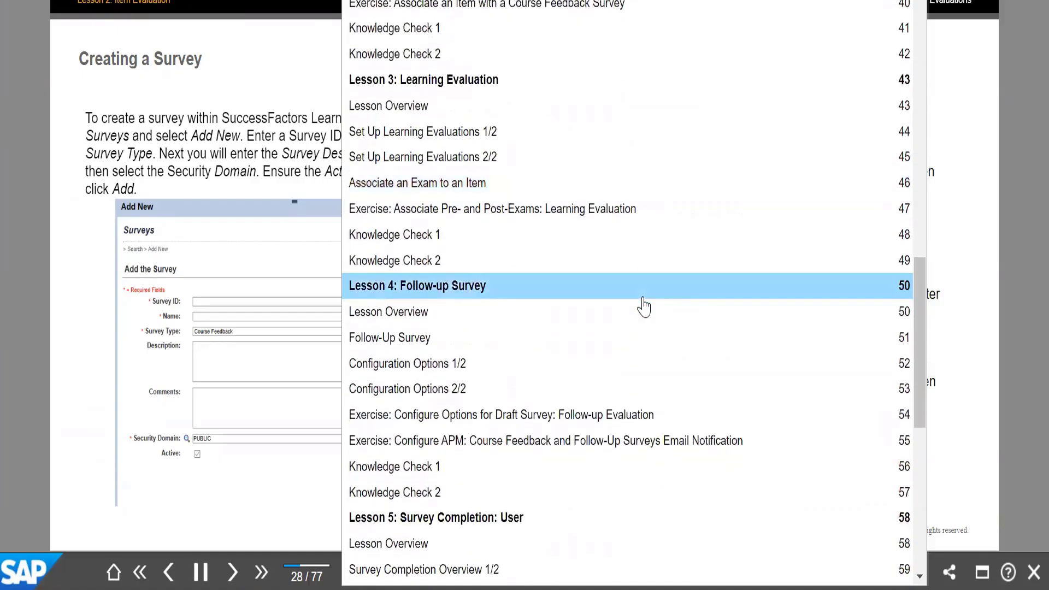
pyautogui.scroll(-3, 644, 307)
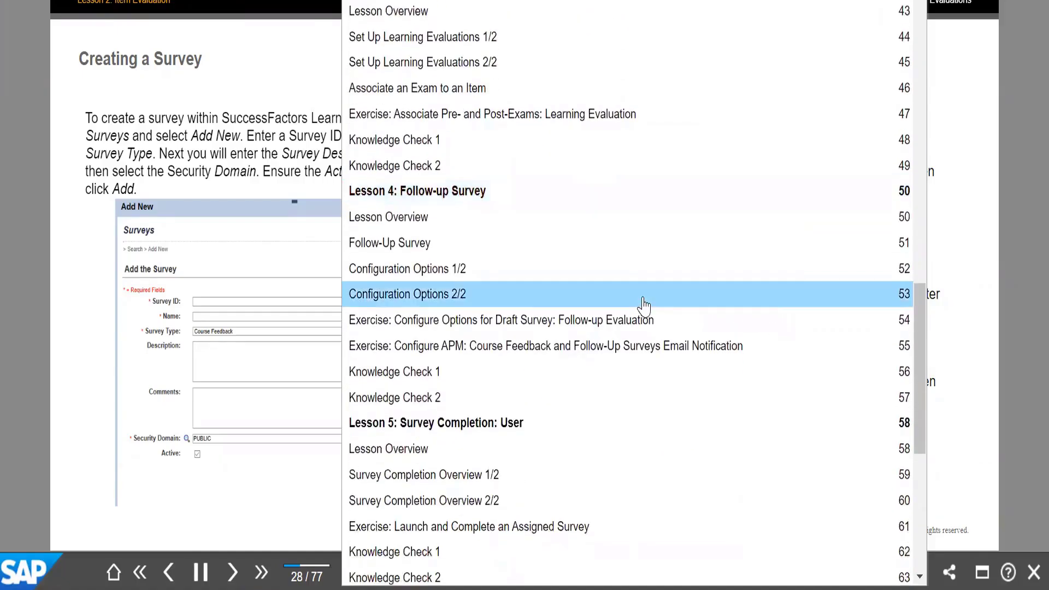
pyautogui.scroll(-3, 643, 306)
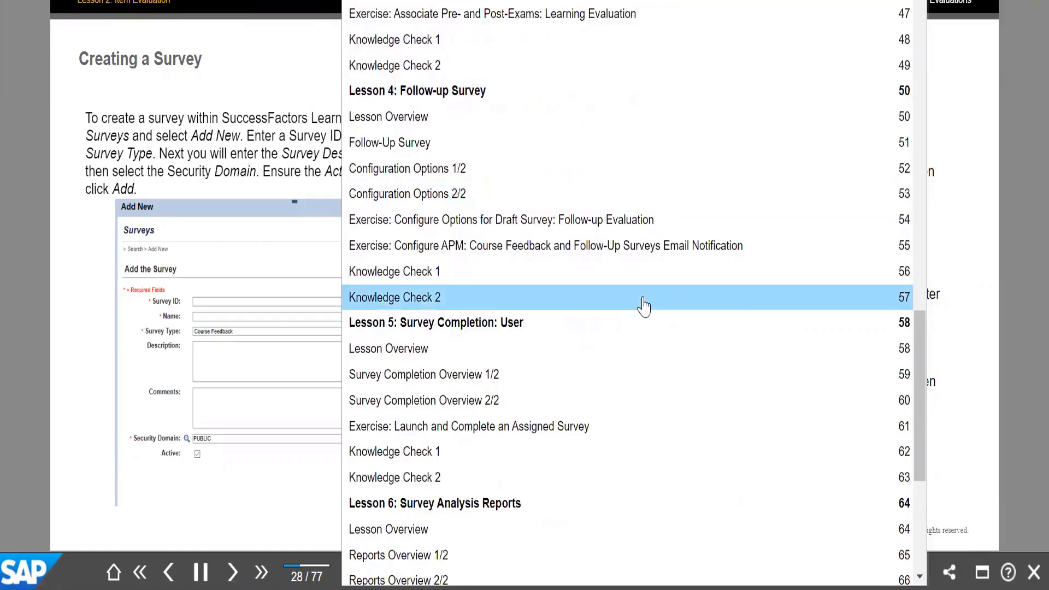
pyautogui.scroll(-3, 643, 306)
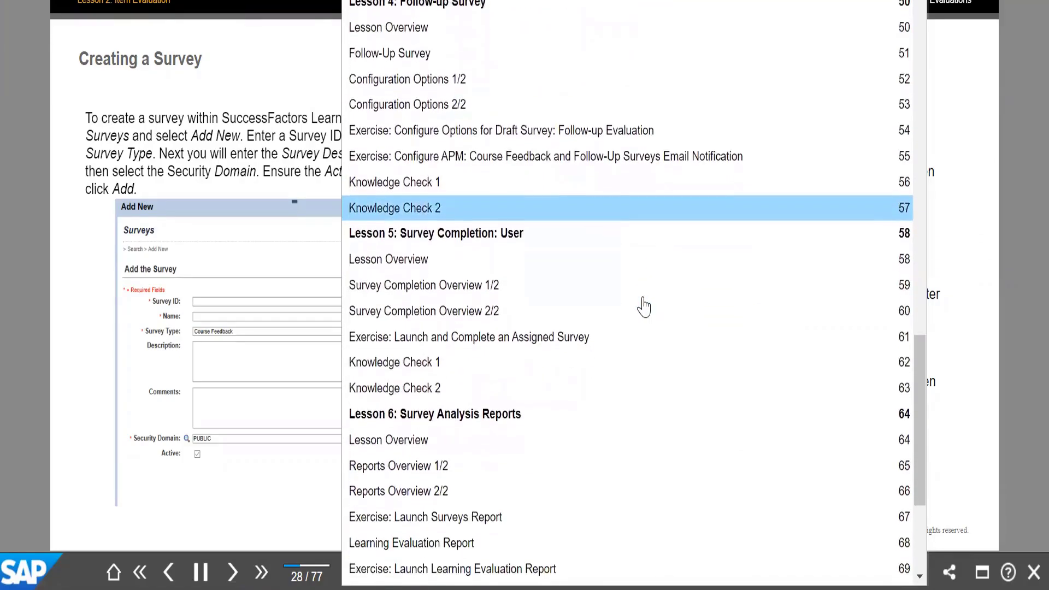
pyautogui.click(489, 285)
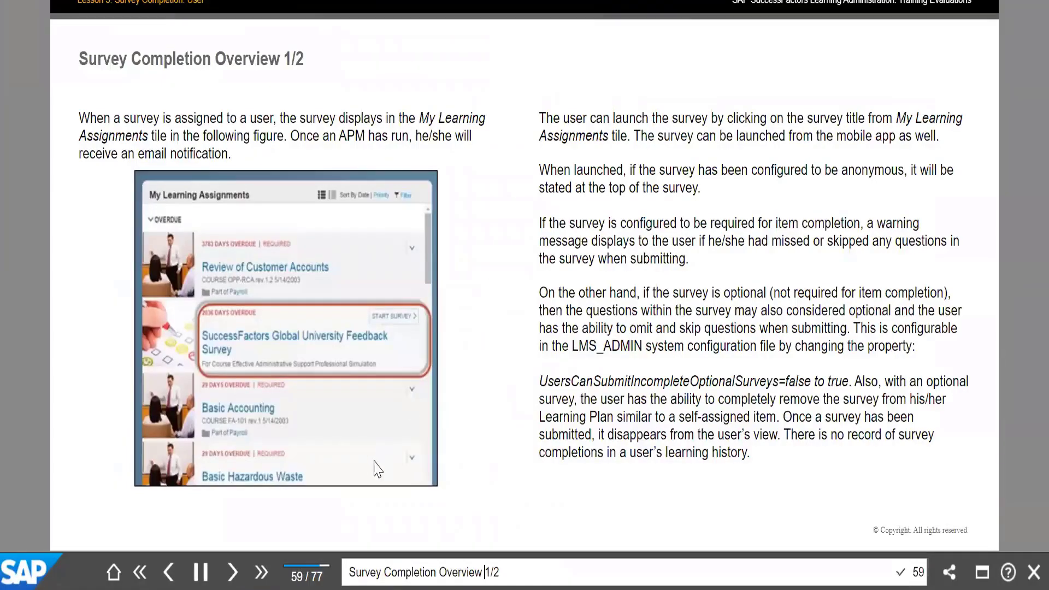
# Step: Advance through the remaining Lesson 5 slides and the Lesson 6 overview to Reports Overview 1/2
pyautogui.click(233, 572)
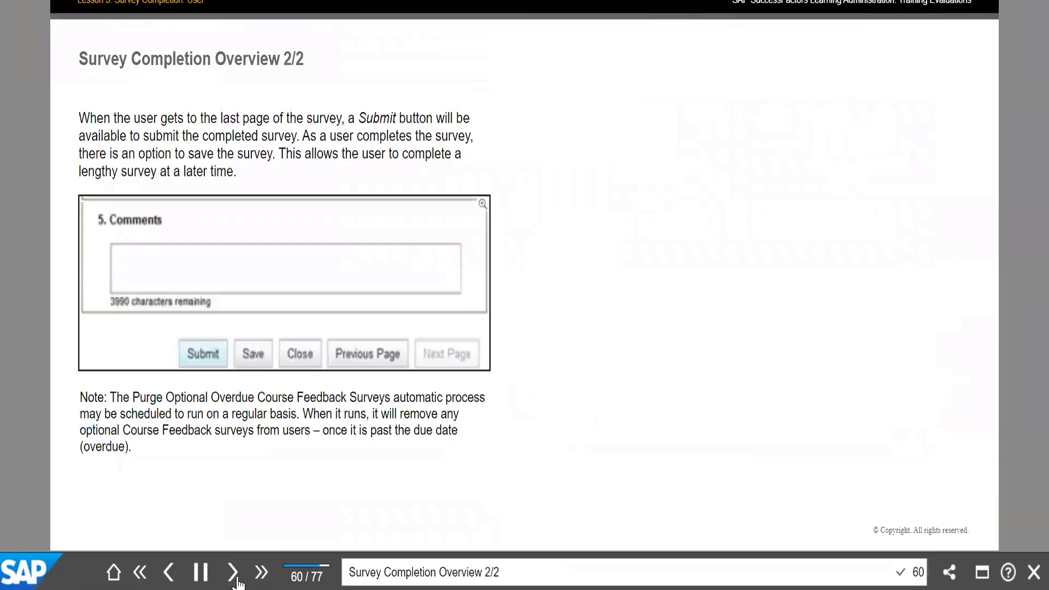
pyautogui.click(238, 581)
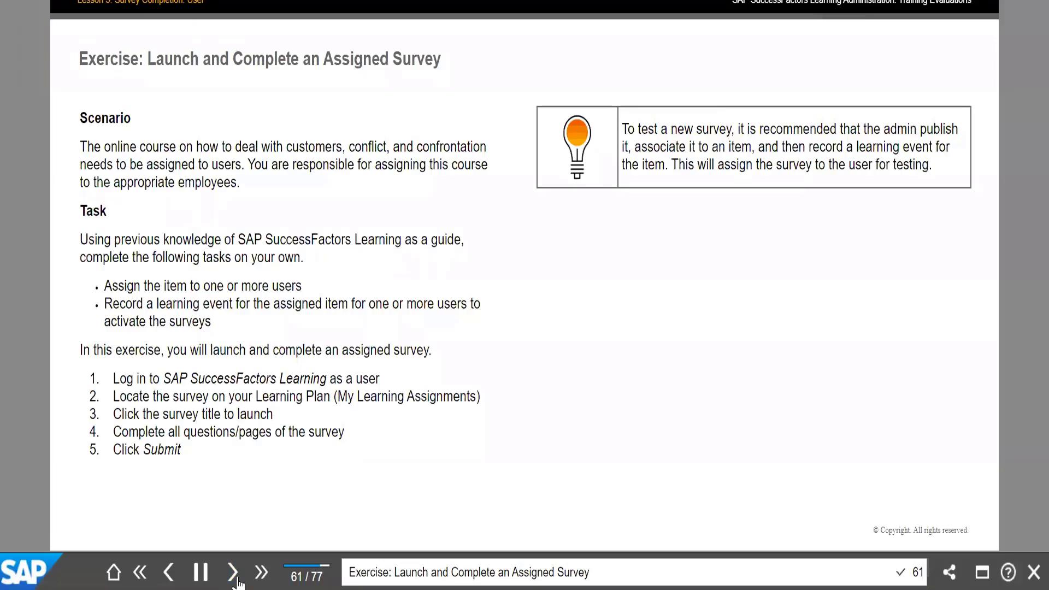
pyautogui.click(238, 582)
pyautogui.click(238, 582)
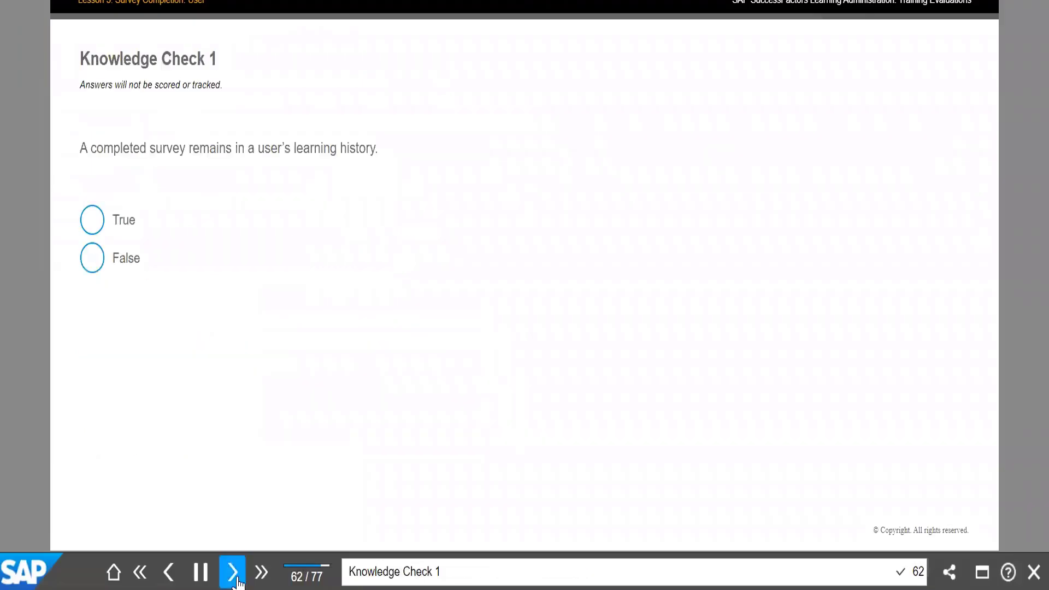
pyautogui.click(238, 582)
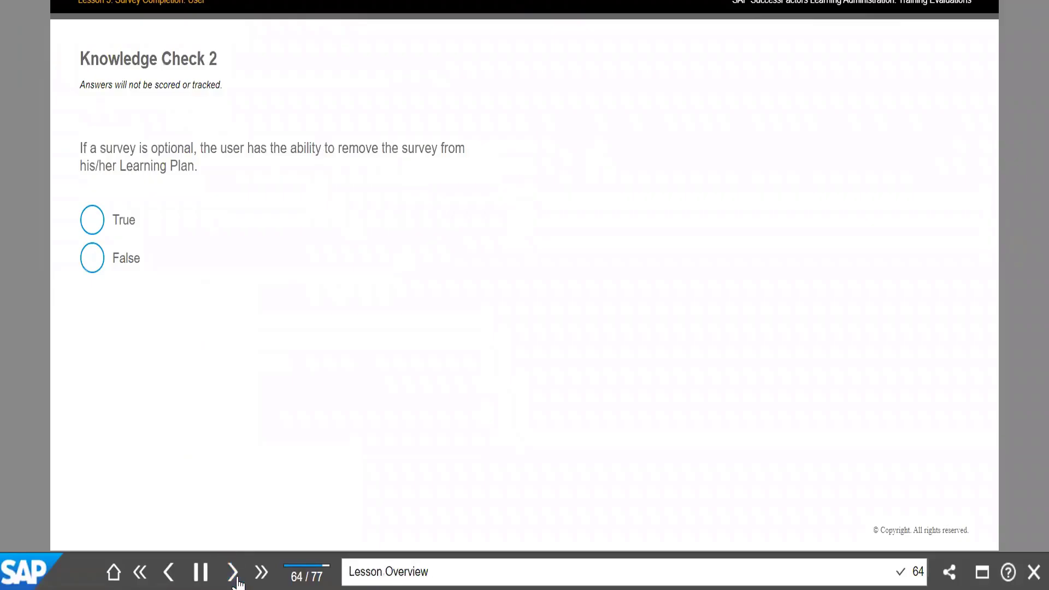
pyautogui.click(238, 582)
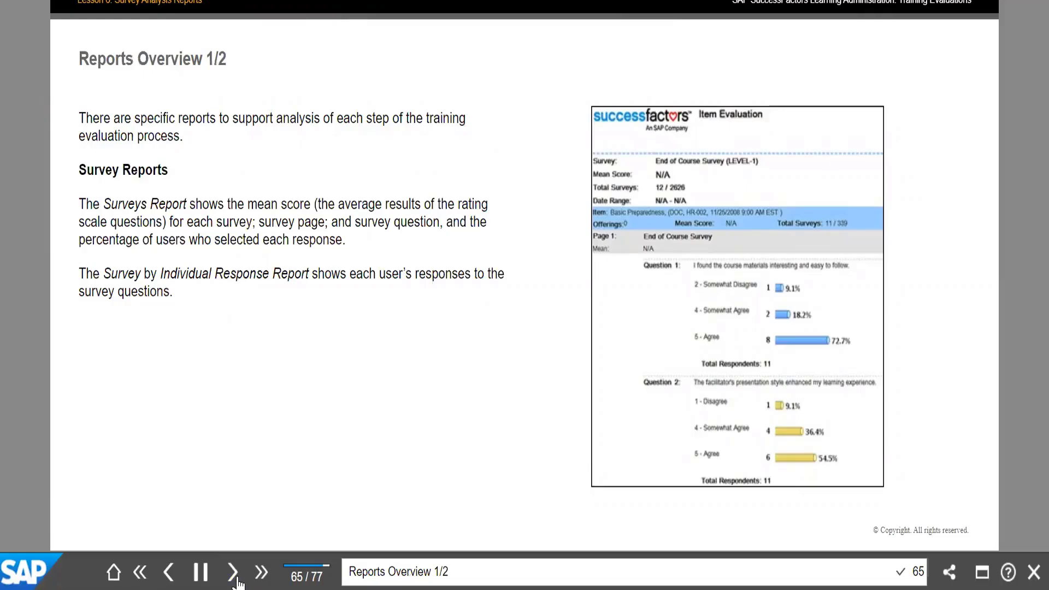
# Step: Page forward past Reports Overview 2/2 and the Launch Surveys Report exercise in Lesson 6
pyautogui.click(238, 580)
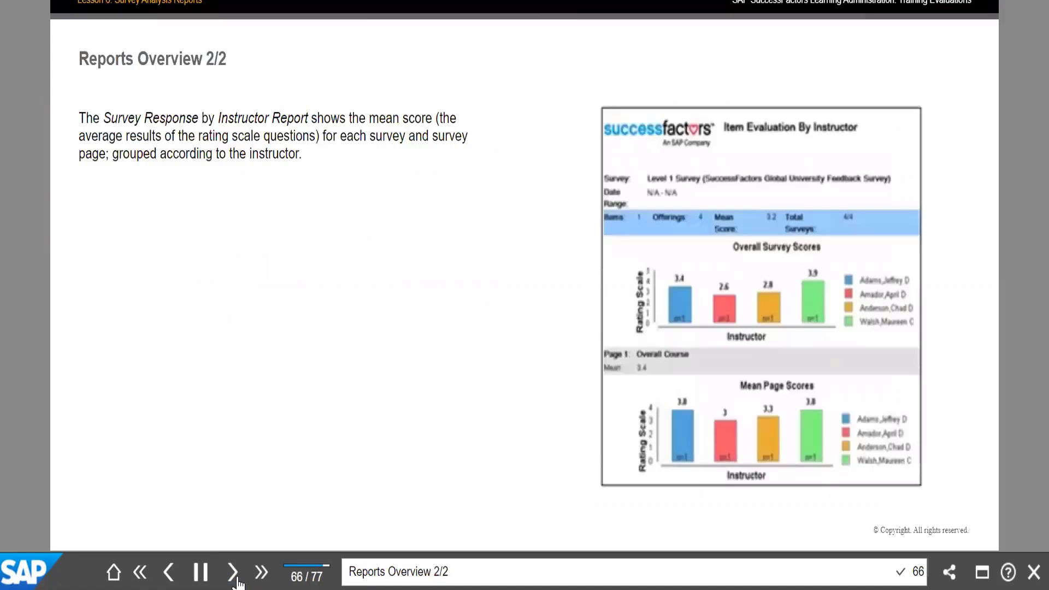
pyautogui.click(233, 574)
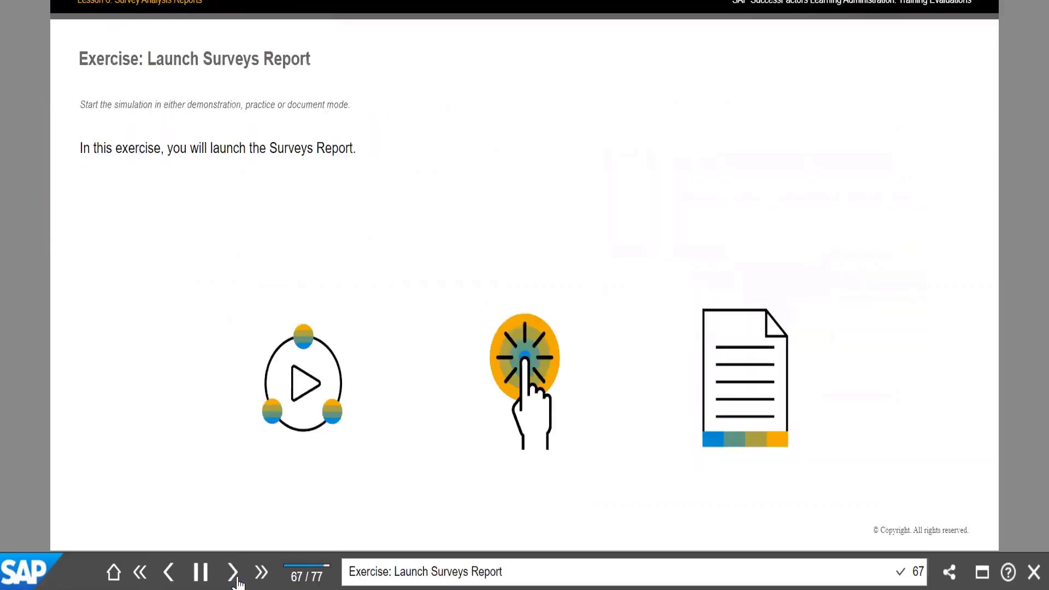
pyautogui.click(238, 583)
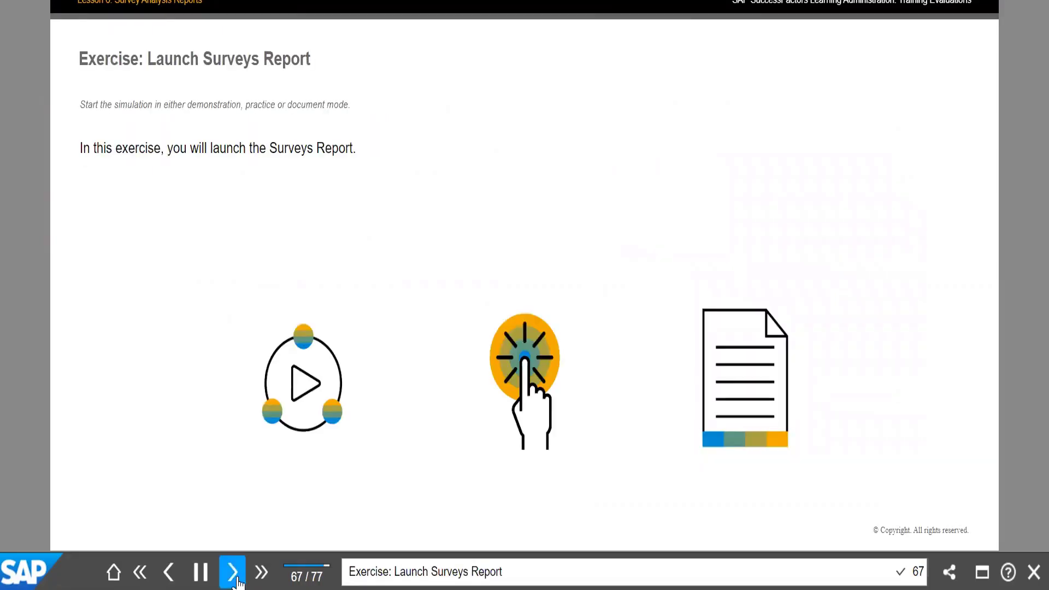